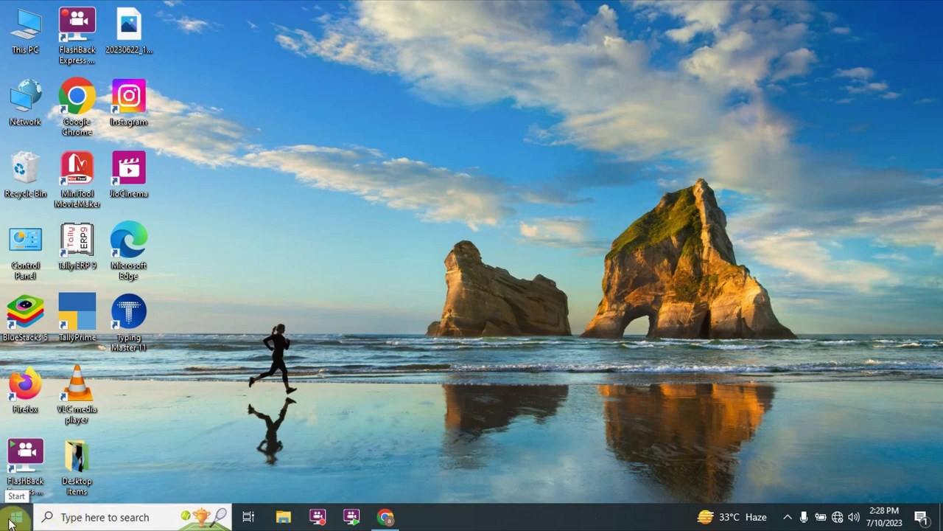
Open the Windows Start menu and close it again, twice in a row
{"action": "left_click", "coordinate": [11, 522]}
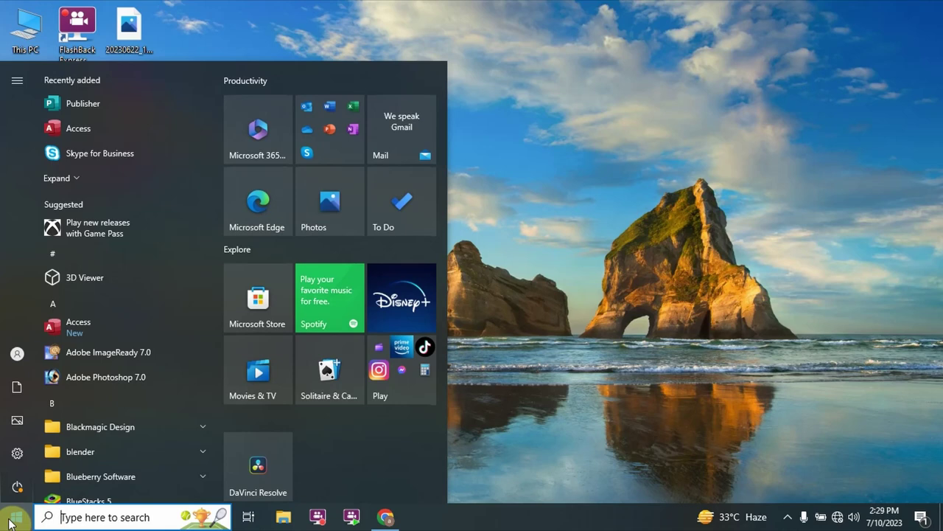
{"action": "left_click", "coordinate": [10, 522]}
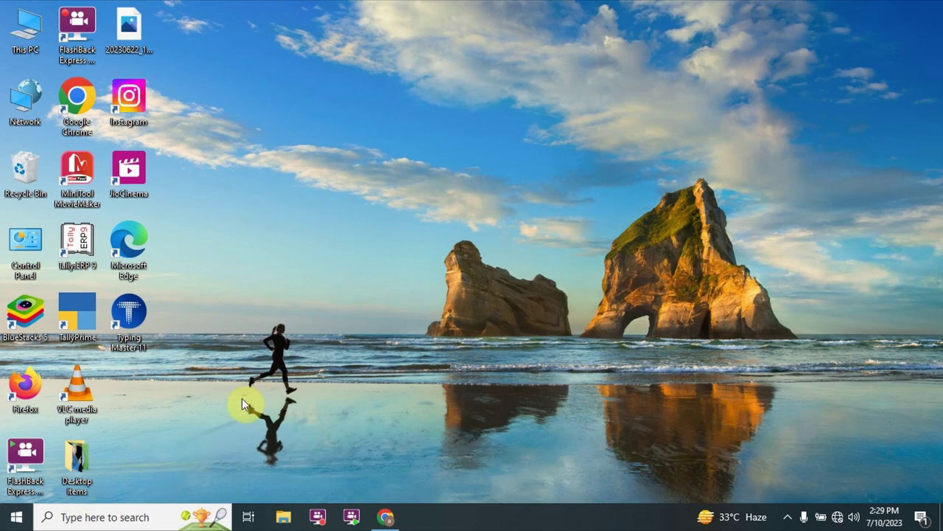
{"action": "key", "text": "super"}
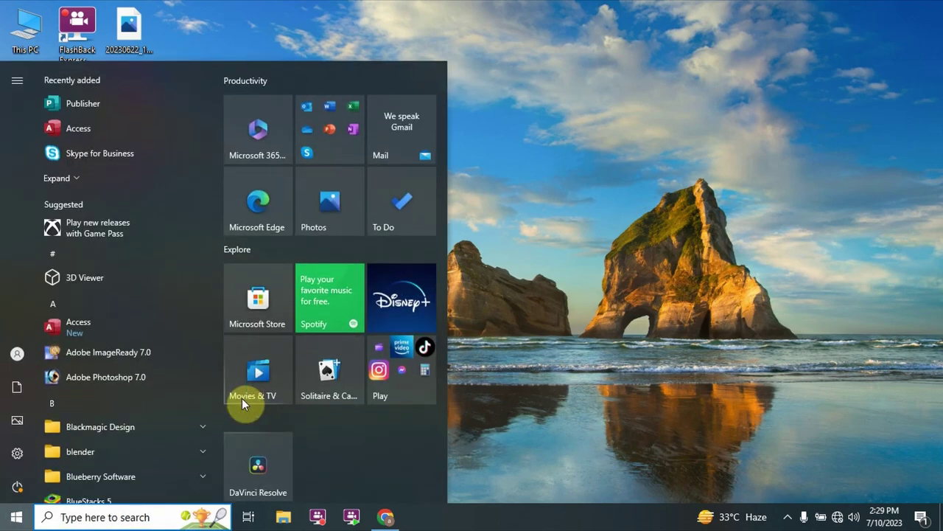
{"action": "key", "text": "super"}
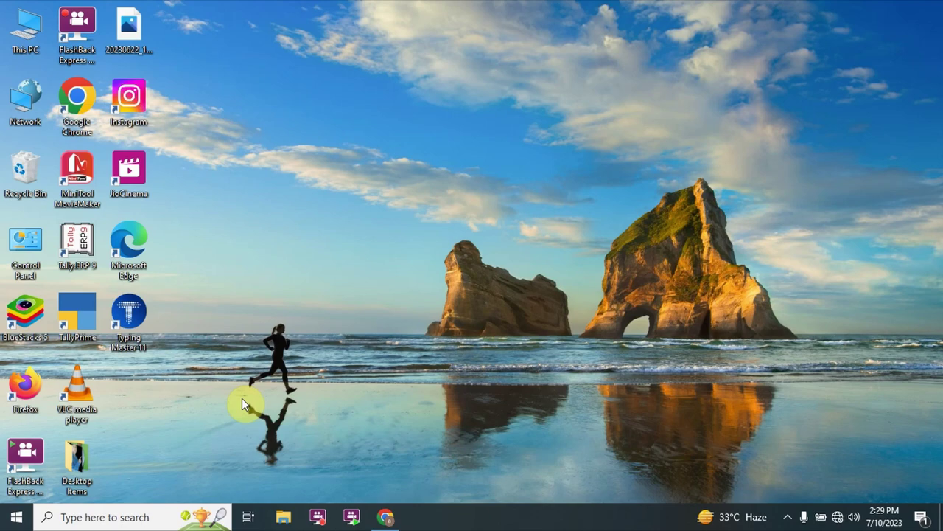
View the power options for sleep, shut down and restart without choosing any of them
{"action": "left_click", "coordinate": [16, 518]}
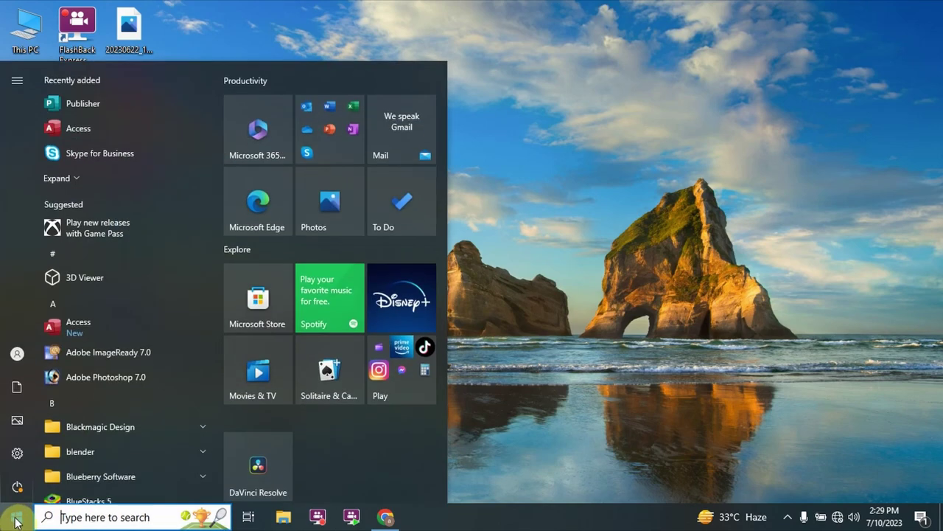
{"action": "mouse_move", "coordinate": [15, 400]}
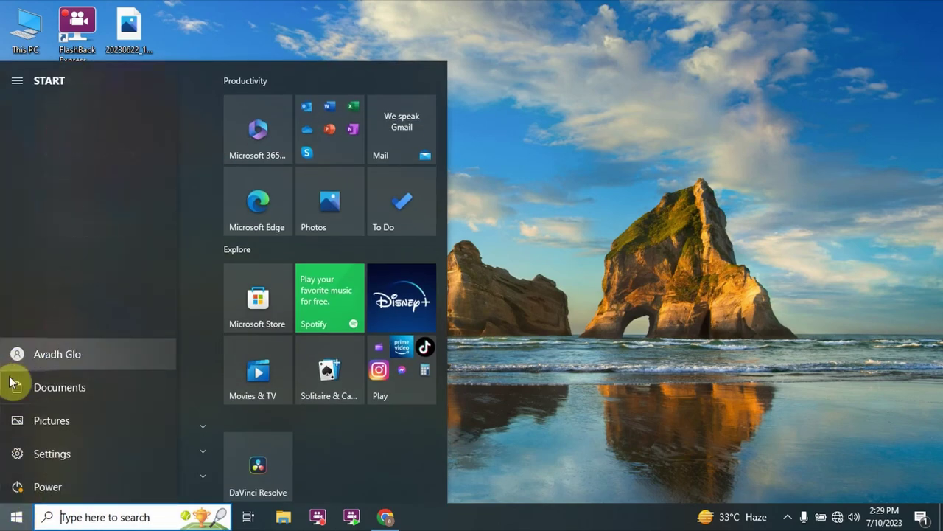
{"action": "left_click", "coordinate": [17, 489]}
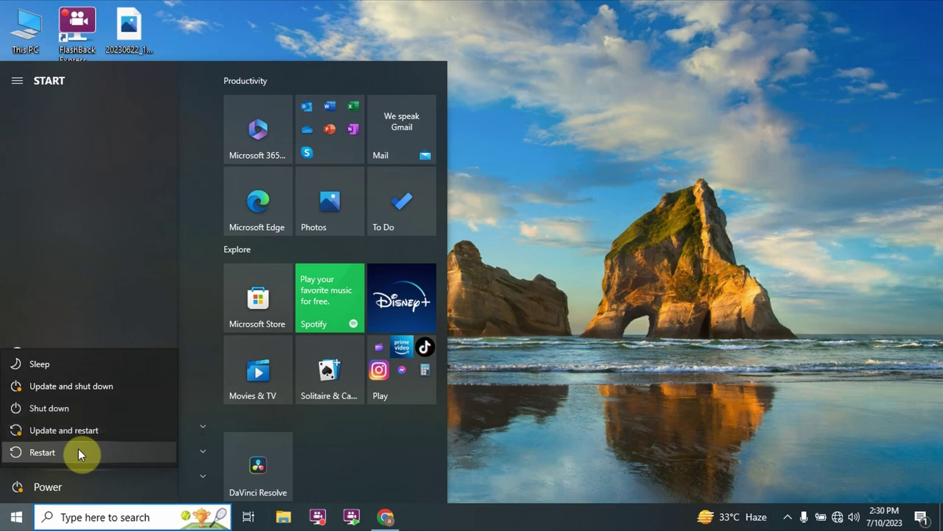
{"action": "left_click", "coordinate": [20, 519]}
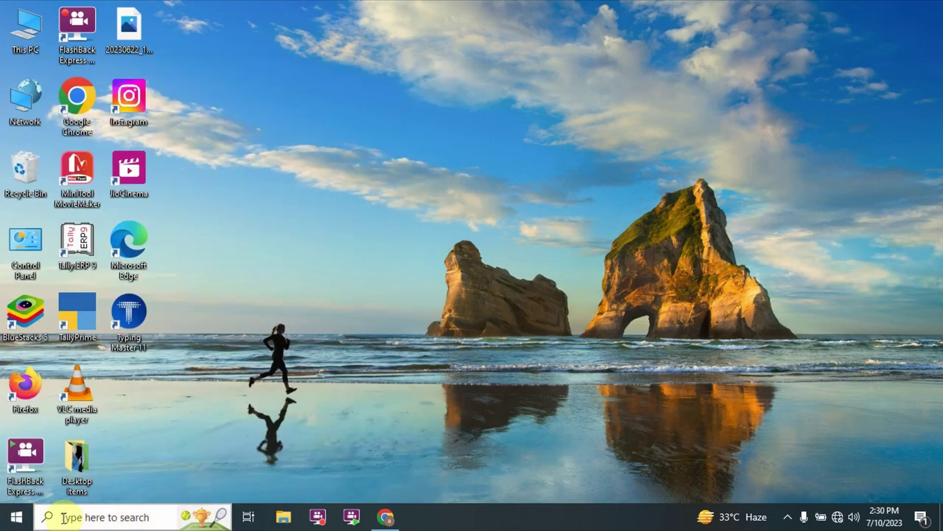
Look at the Windows search suggestions and browse the Task View timeline of earlier activities, returning to the desktop
{"action": "left_click", "coordinate": [166, 519]}
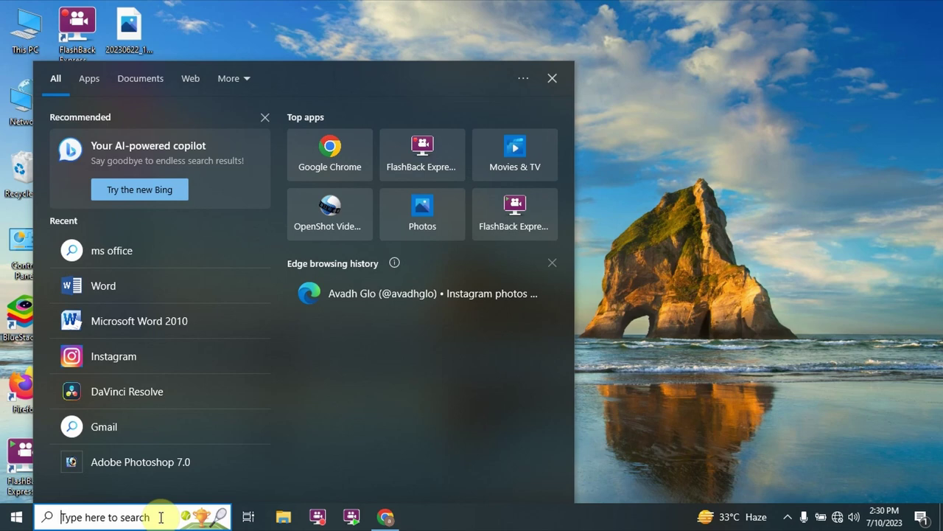
{"action": "left_click", "coordinate": [248, 518]}
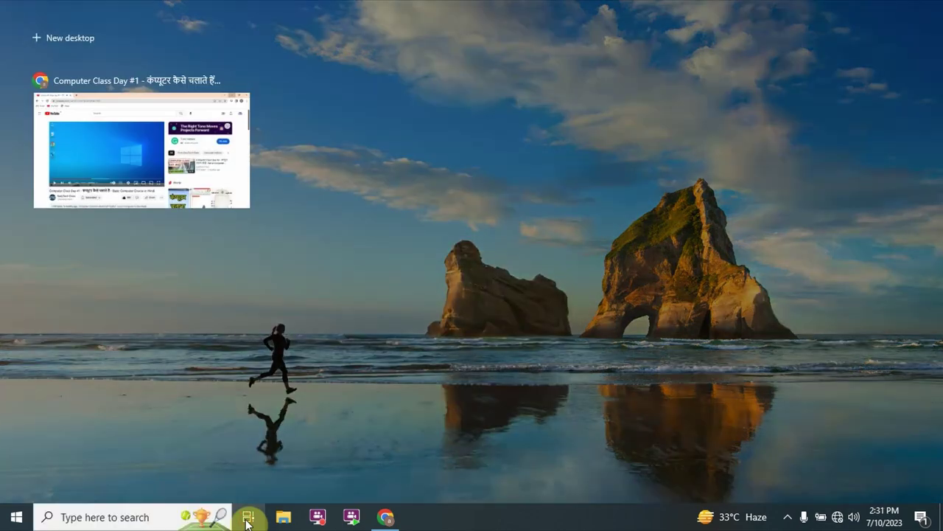
{"action": "scroll", "coordinate": [637, 273], "scroll_direction": "down", "scroll_amount": 2}
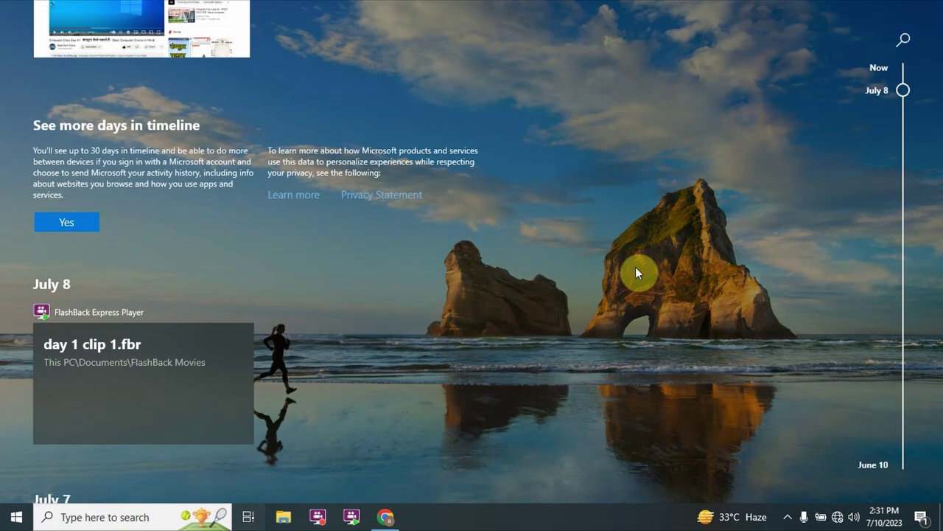
{"action": "scroll", "coordinate": [636, 272], "scroll_direction": "down", "scroll_amount": 4}
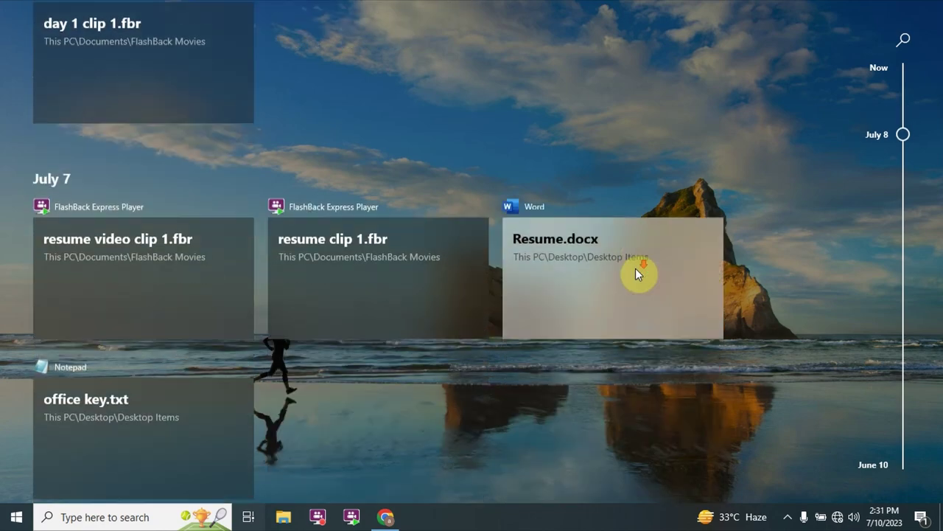
{"action": "scroll", "coordinate": [635, 268], "scroll_direction": "down", "scroll_amount": 6}
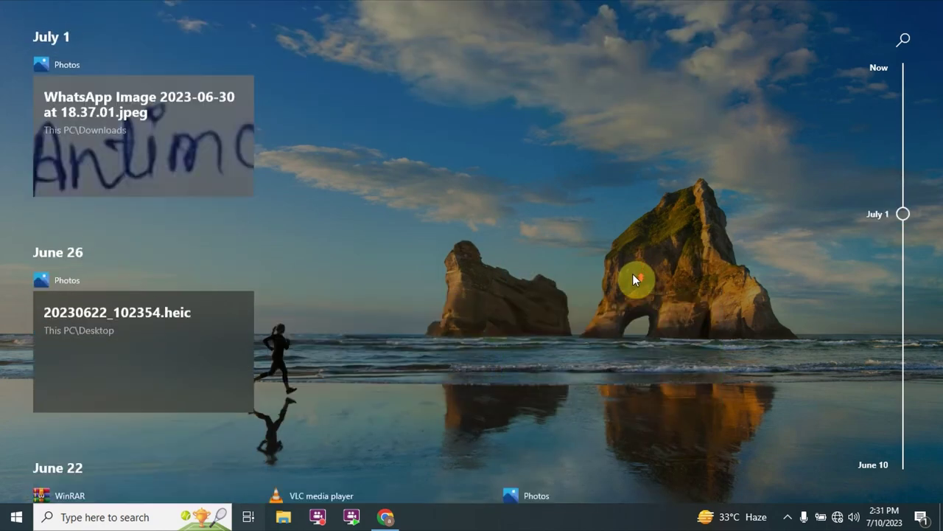
{"action": "scroll", "coordinate": [632, 273], "scroll_direction": "up", "scroll_amount": 12}
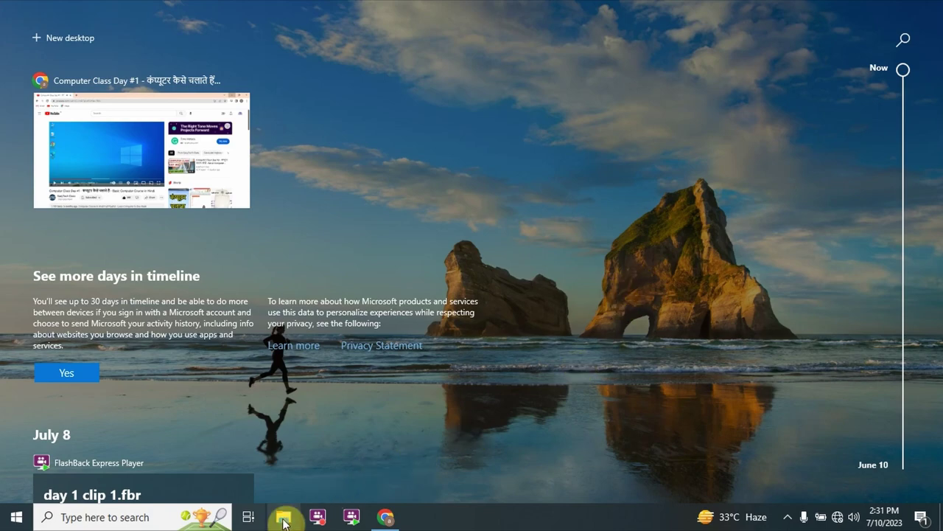
{"action": "mouse_move", "coordinate": [385, 516]}
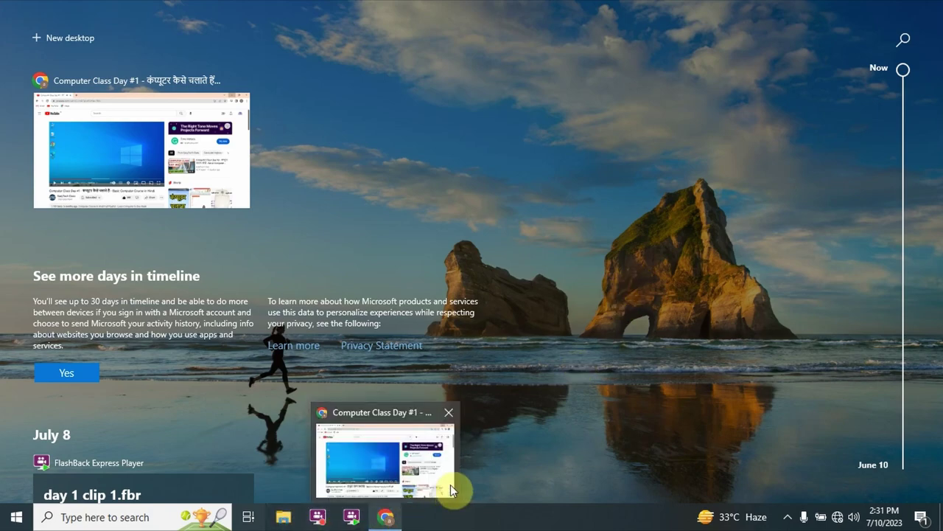
{"action": "key", "text": "Escape"}
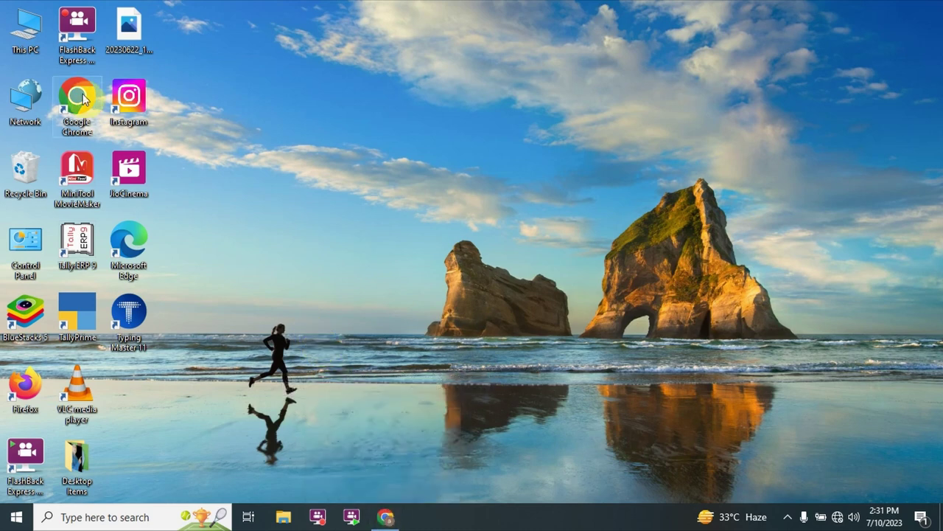
Pin the Instagram desktop shortcut to the taskbar
{"action": "right_click", "coordinate": [135, 101]}
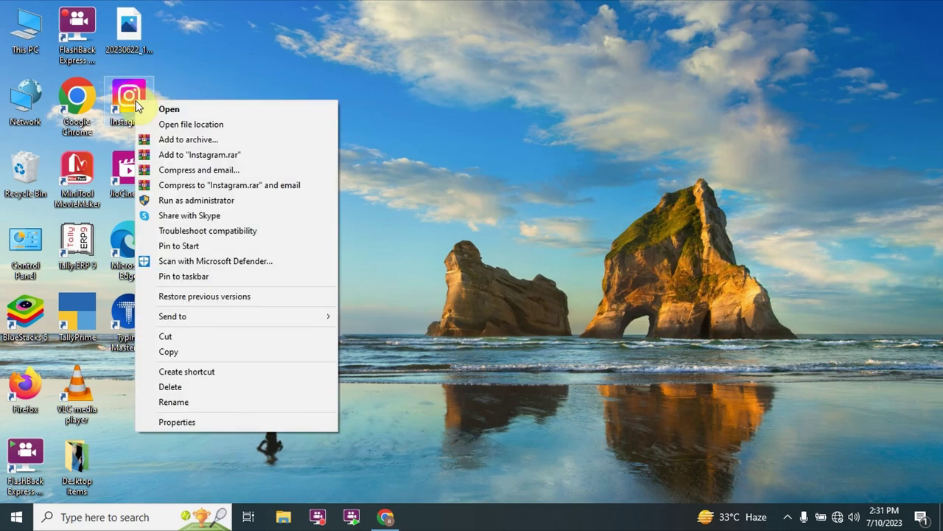
{"action": "left_click", "coordinate": [174, 277]}
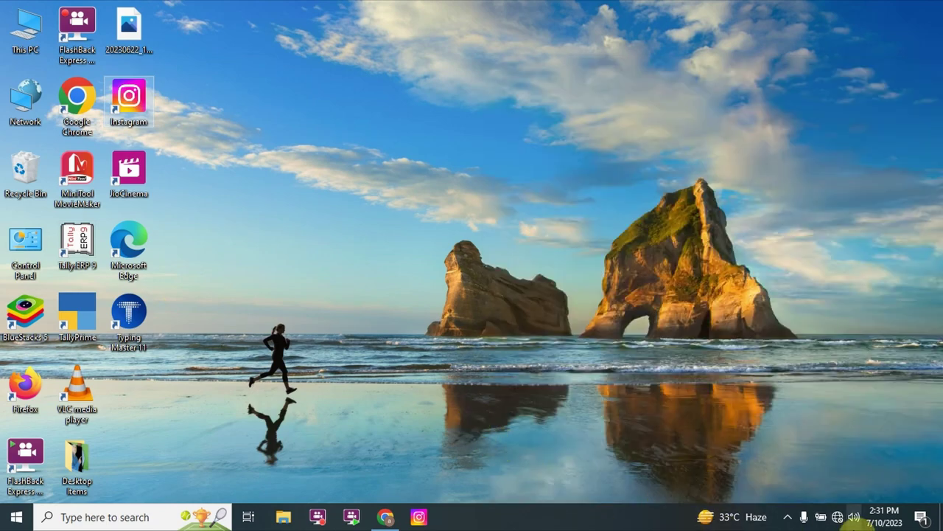
Reveal the hidden system tray icons and collapse them again
{"action": "mouse_move", "coordinate": [773, 516]}
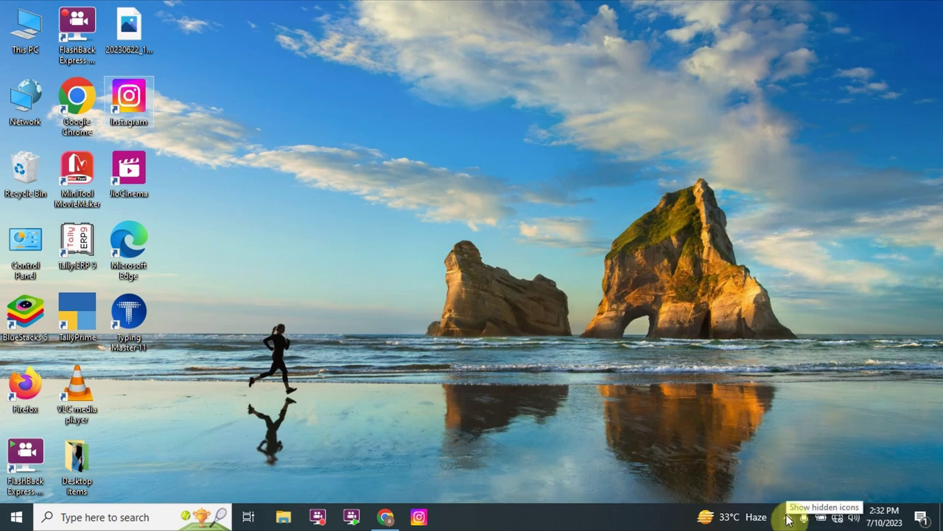
{"action": "left_click", "coordinate": [788, 518]}
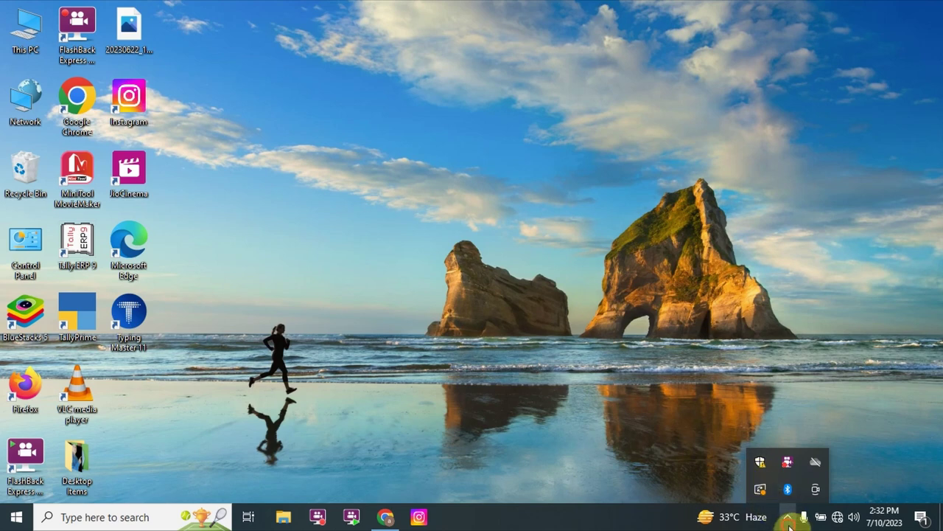
{"action": "left_click", "coordinate": [787, 518]}
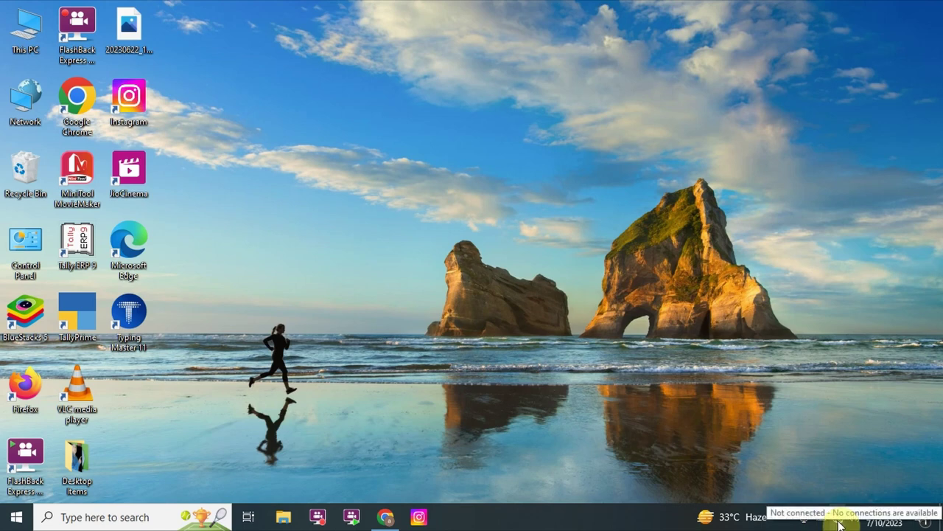
Turn on Wi-Fi from the network settings and dismiss the list of available networks
{"action": "left_click", "coordinate": [839, 522]}
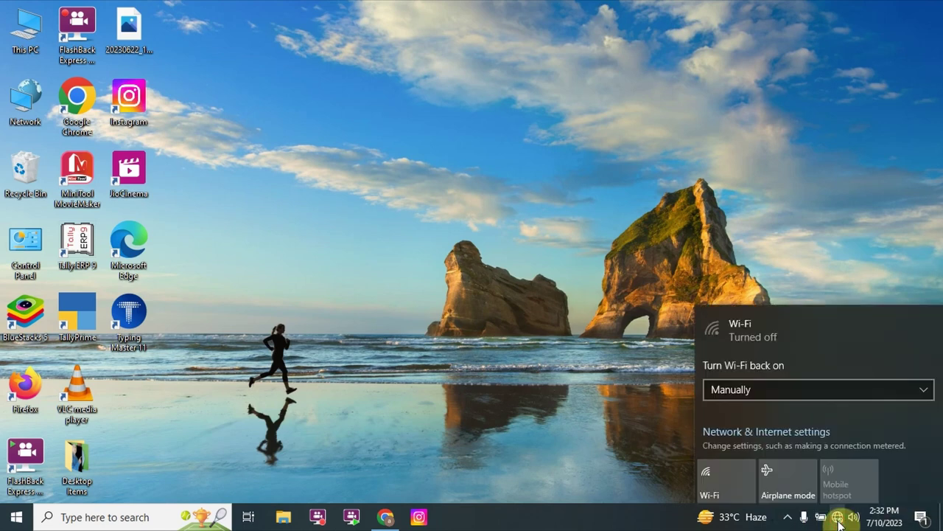
{"action": "left_click", "coordinate": [738, 480]}
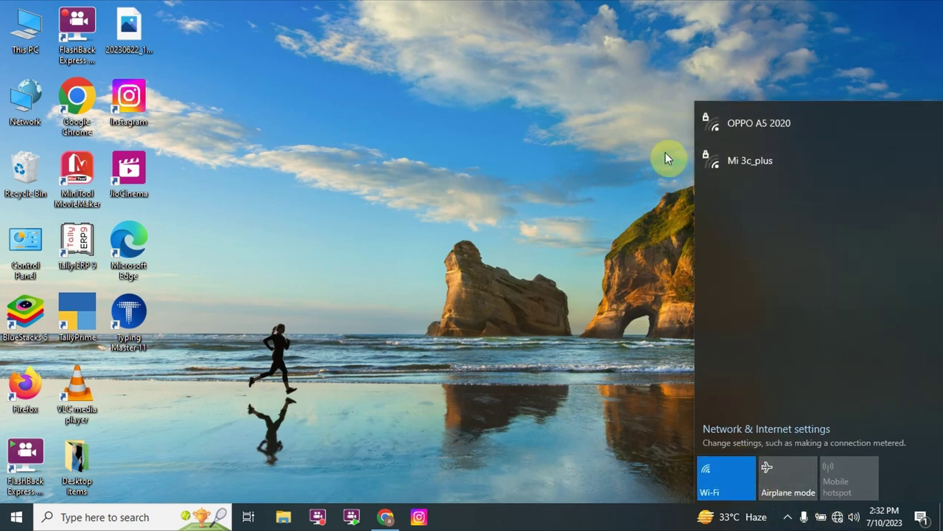
{"action": "left_click", "coordinate": [638, 183]}
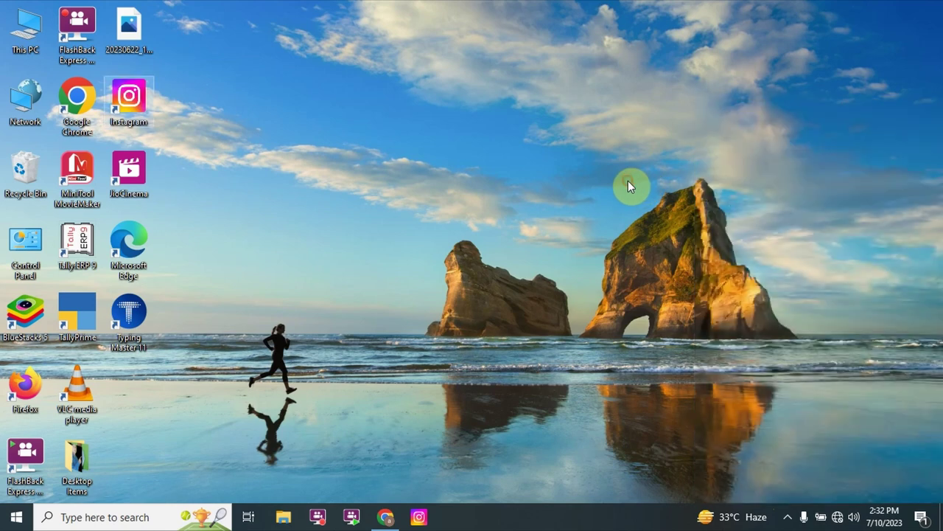
Set the speaker volume to 100 and dismiss the volume control
{"action": "left_click", "coordinate": [854, 518]}
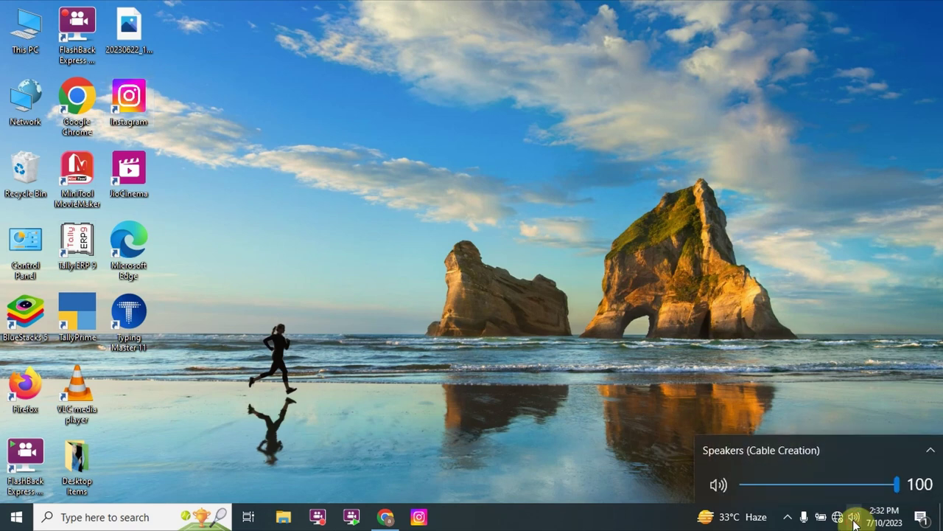
{"action": "mouse_move", "coordinate": [901, 484]}
{"action": "left_mouse_down"}
{"action": "mouse_move", "coordinate": [766, 485]}
{"action": "mouse_move", "coordinate": [917, 486]}
{"action": "left_mouse_up"}
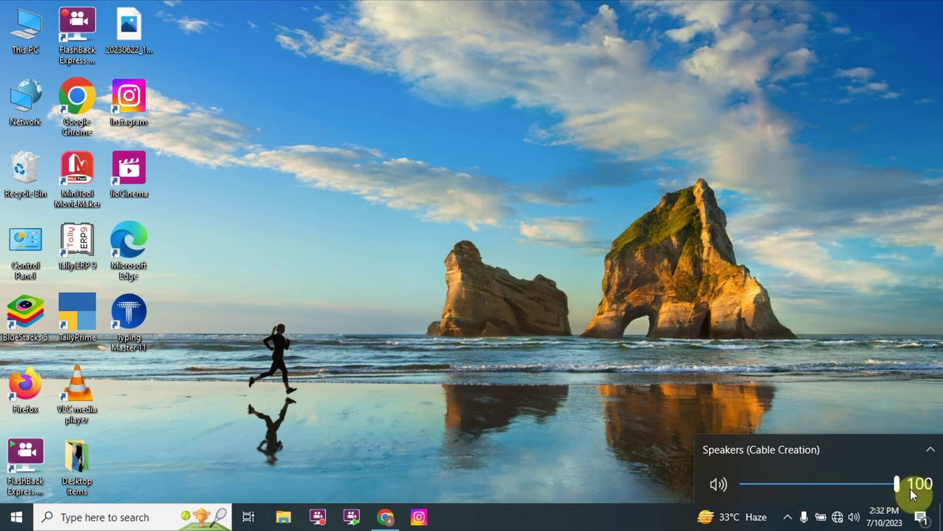
{"action": "left_click", "coordinate": [878, 385]}
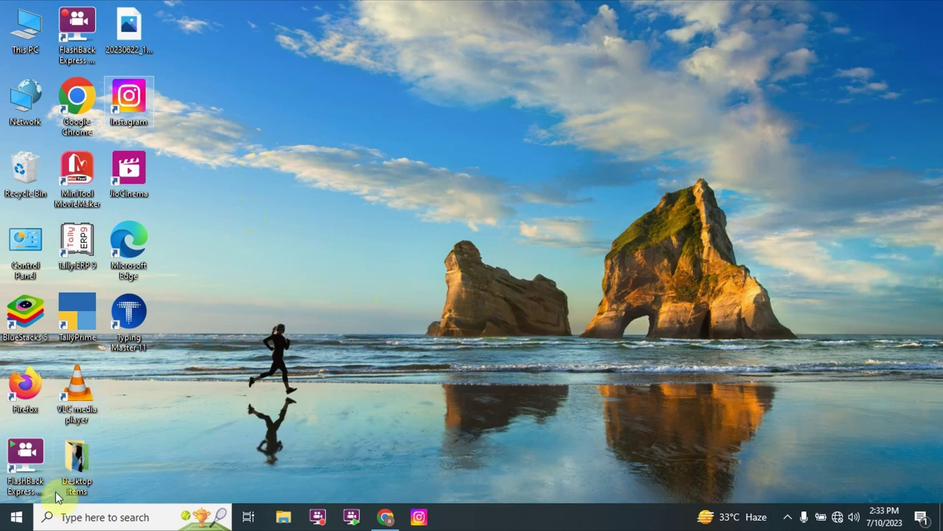
Search Windows for "note", open the Notepad app and maximize its window
{"action": "left_click", "coordinate": [16, 516]}
{"action": "type", "text": "note"}
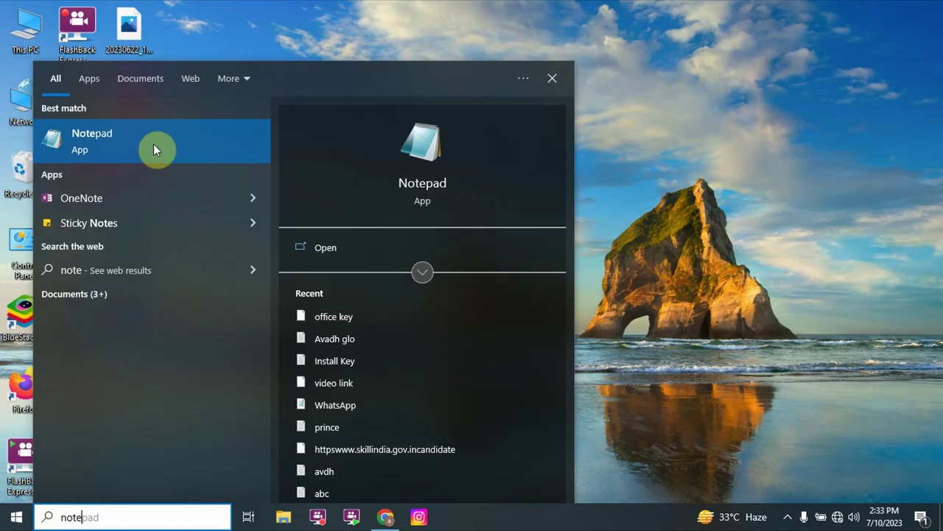
{"action": "left_click", "coordinate": [153, 143]}
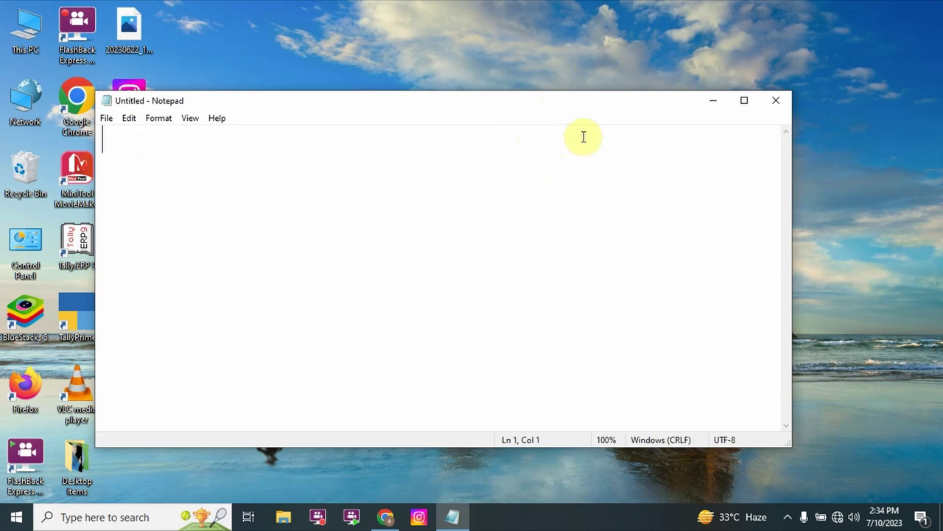
{"action": "left_click", "coordinate": [745, 101]}
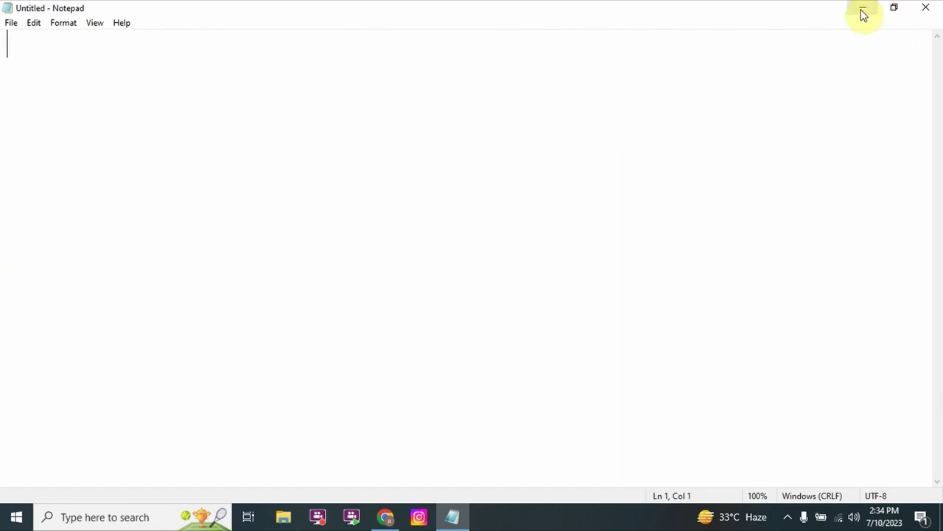
Minimize the Notepad window and restore it, and finish by closing it
{"action": "left_click", "coordinate": [861, 9]}
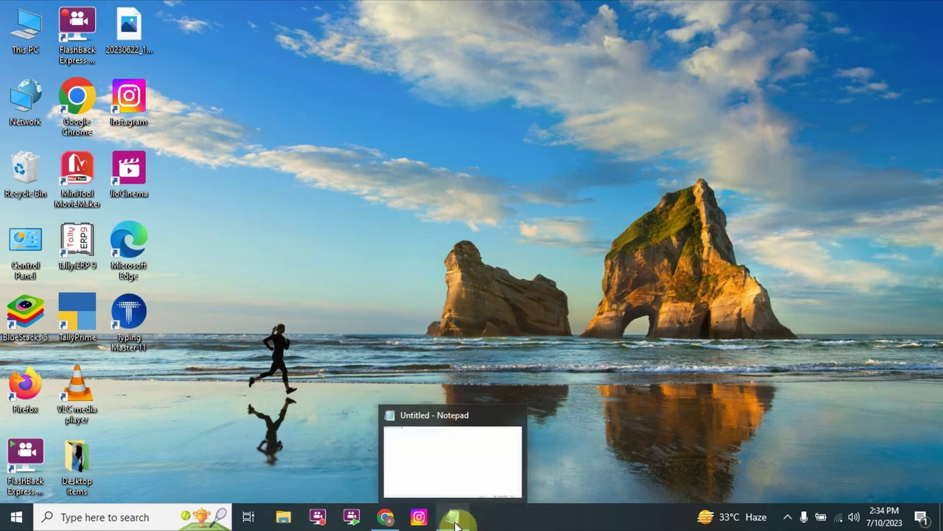
{"action": "left_click", "coordinate": [453, 522]}
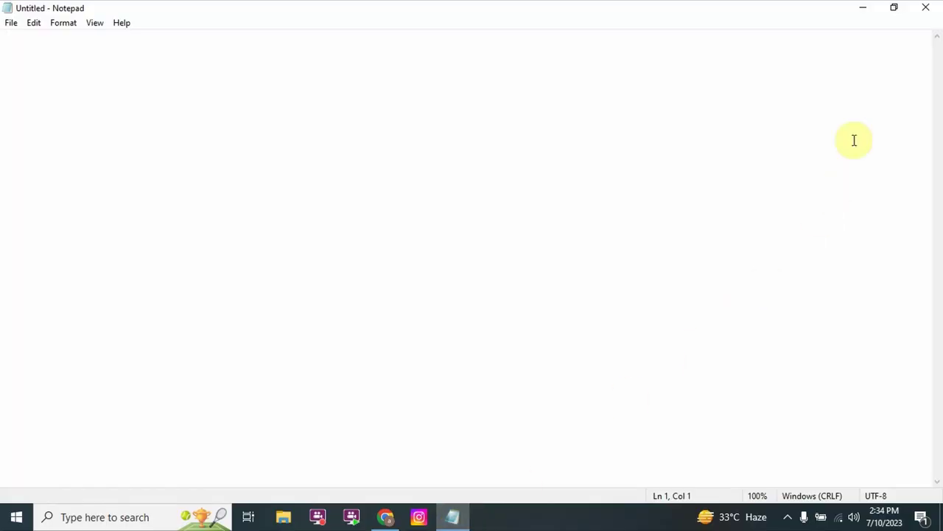
{"action": "left_click", "coordinate": [924, 14]}
{"action": "left_click", "coordinate": [924, 14]}
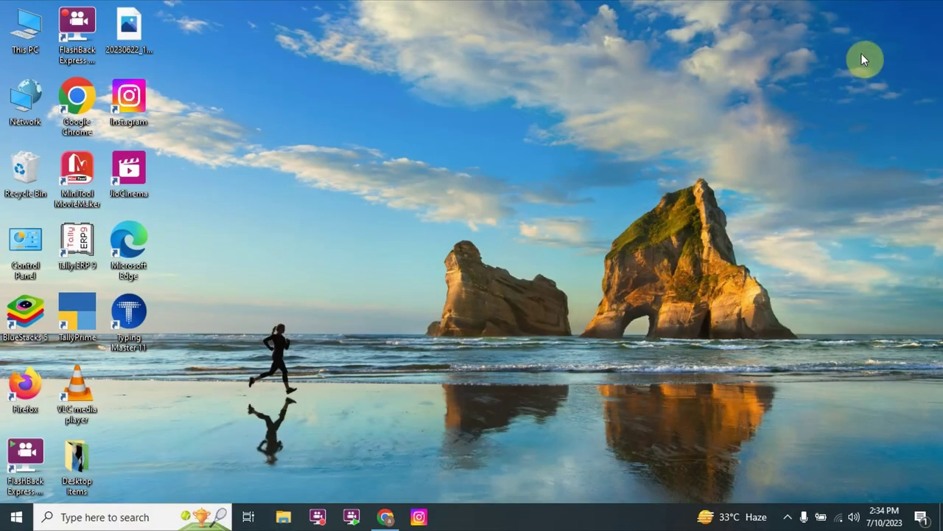